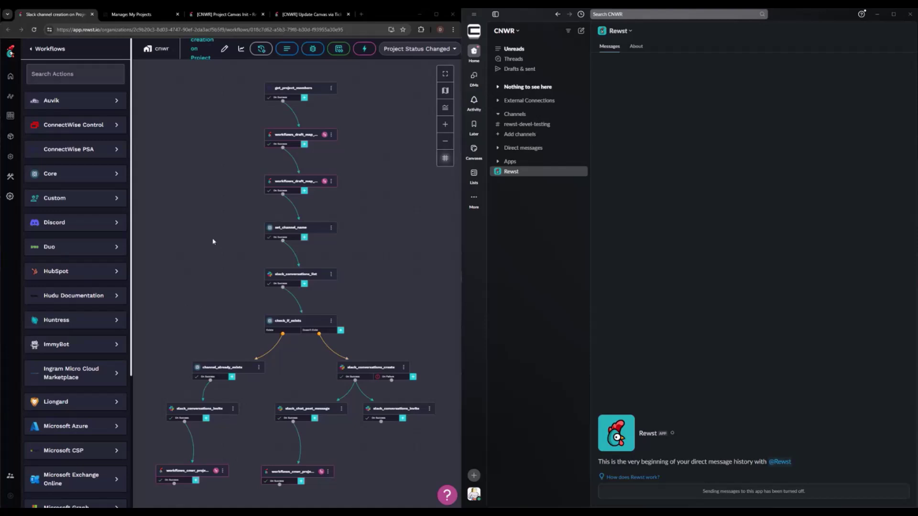
Step: In ConnectWise, set the Demo Rewst Project's status to Ready for Dispatch and save the record
{"action": "left_click", "coordinate": [137, 19]}
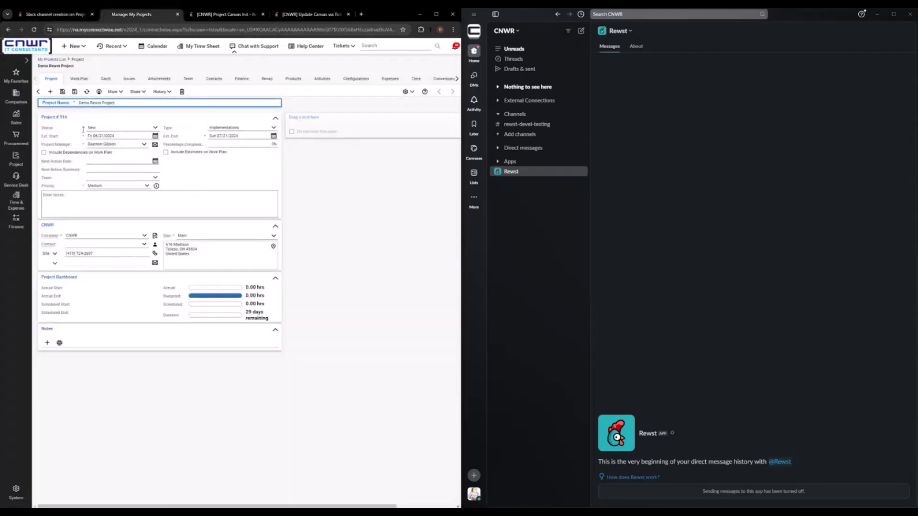
{"action": "left_click", "coordinate": [155, 128]}
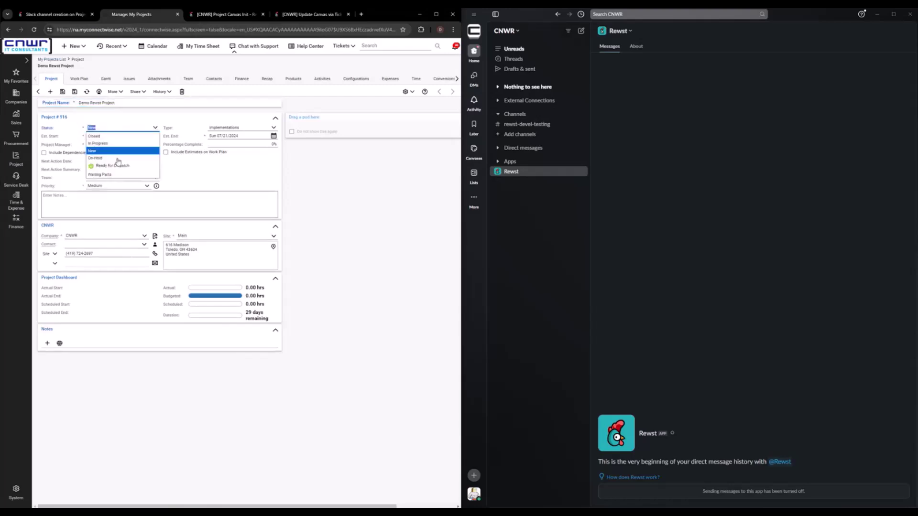
{"action": "left_click", "coordinate": [117, 166]}
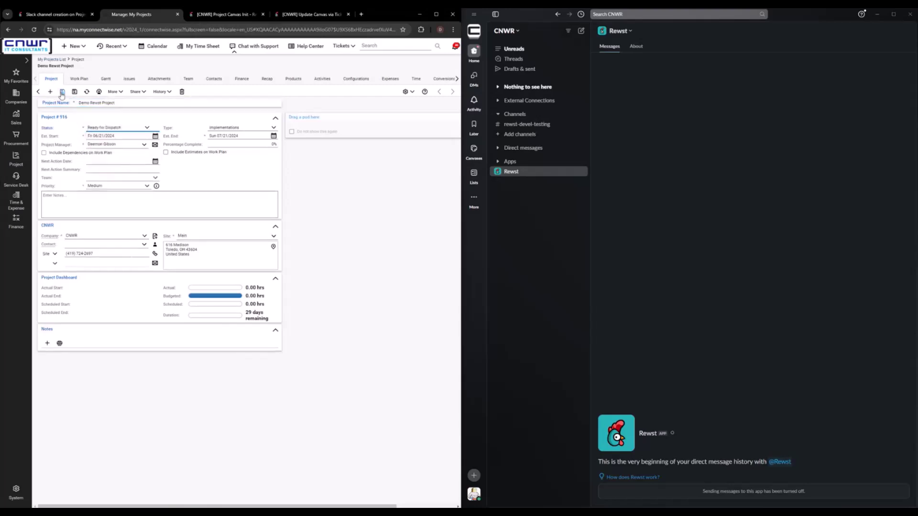
{"action": "left_click", "coordinate": [62, 92]}
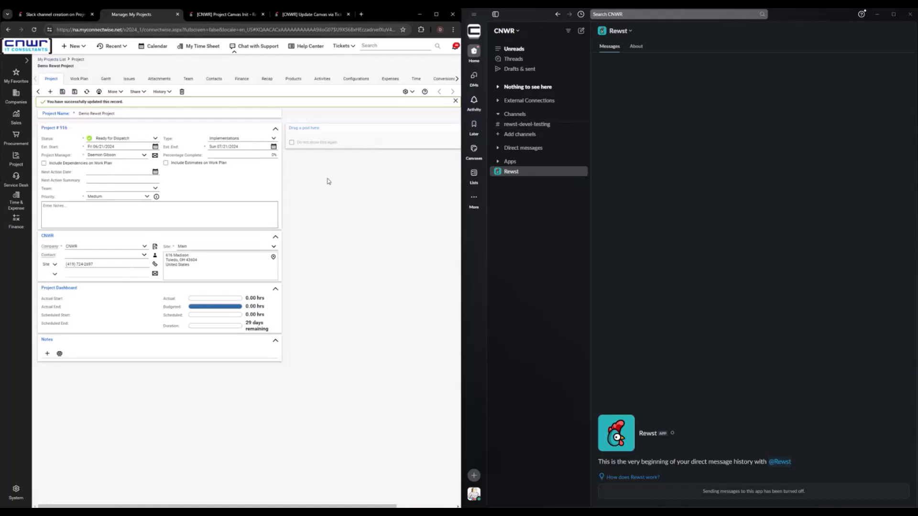
Step: Look at the project's team list, return to its details, and open the Slack channel prj-cnwr-demo-rewst-project-916
{"action": "left_click", "coordinate": [189, 79]}
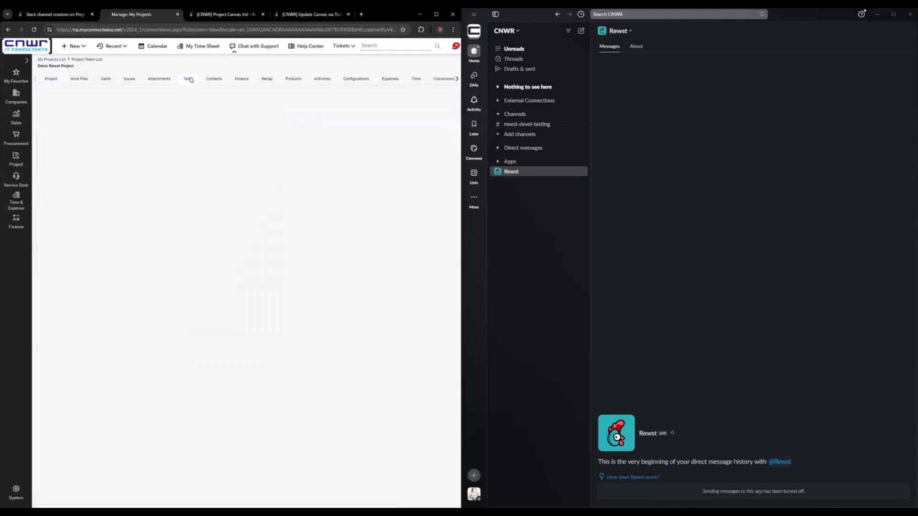
{"action": "left_click", "coordinate": [51, 79]}
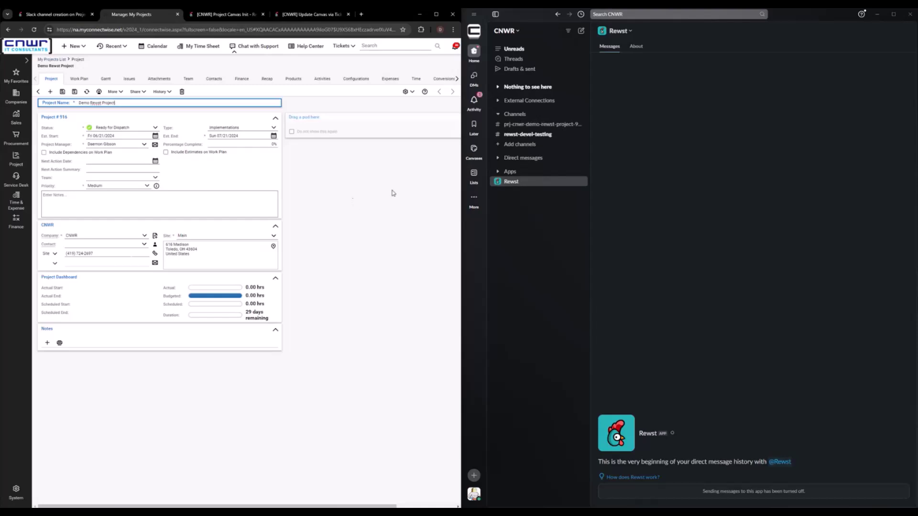
{"action": "left_click", "coordinate": [544, 125]}
{"action": "left_click", "coordinate": [544, 126]}
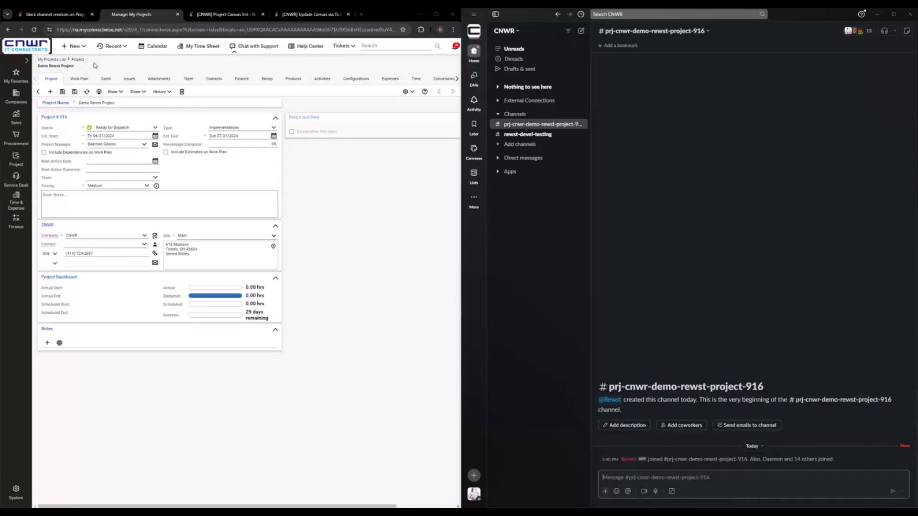
Step: In Rewst, examine the Slack channel creation workflow and the Project Canvas Init workflow
{"action": "left_click", "coordinate": [80, 15]}
{"action": "left_click", "coordinate": [214, 15]}
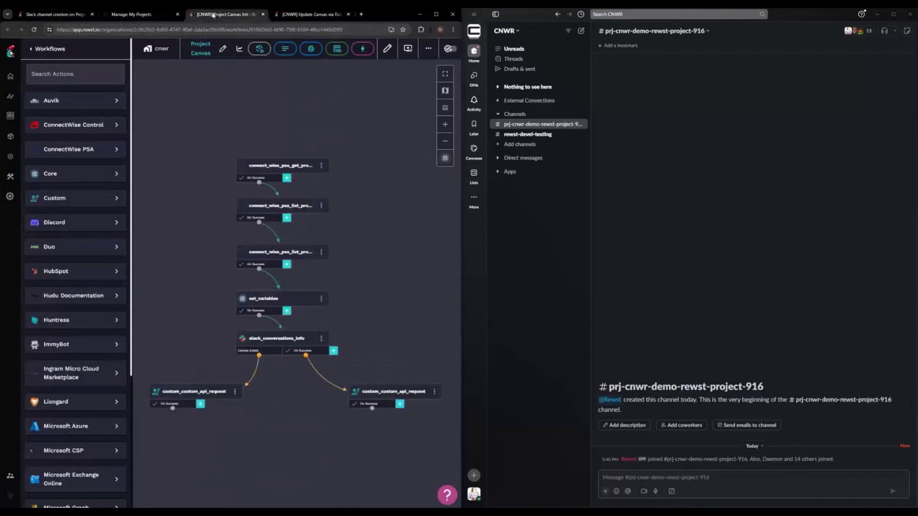
{"action": "left_click", "coordinate": [74, 15]}
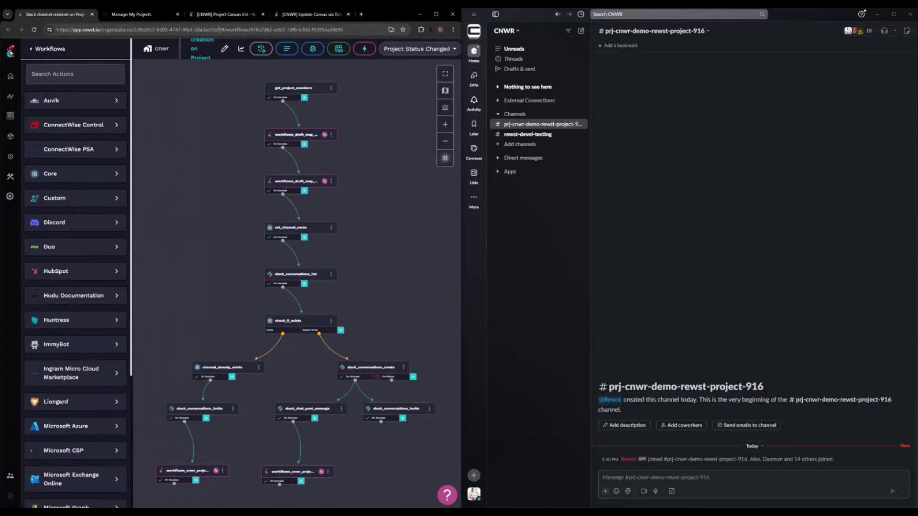
{"action": "left_click", "coordinate": [224, 15]}
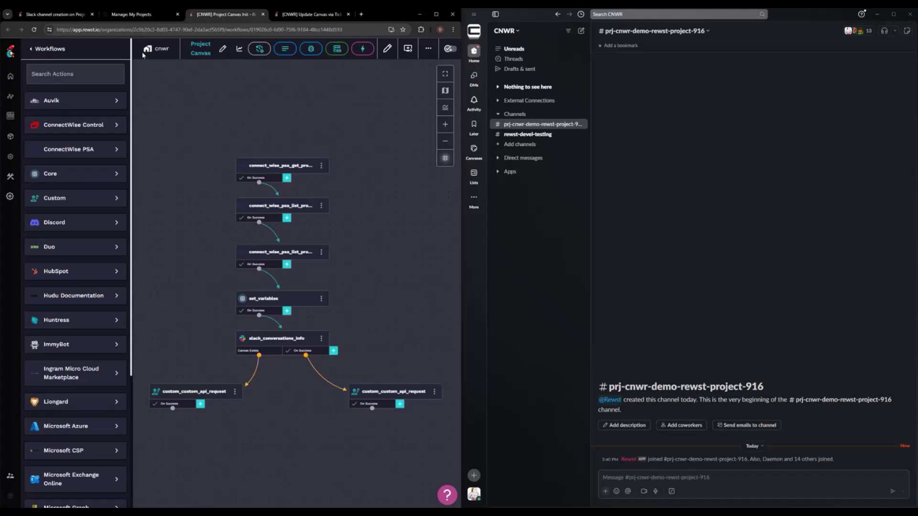
Step: View the phases and tickets in the ConnectWise project work plan, and open the Slack channel's canvas to compare them
{"action": "key", "text": "ctrl+shift+Tab"}
{"action": "left_click", "coordinate": [91, 80]}
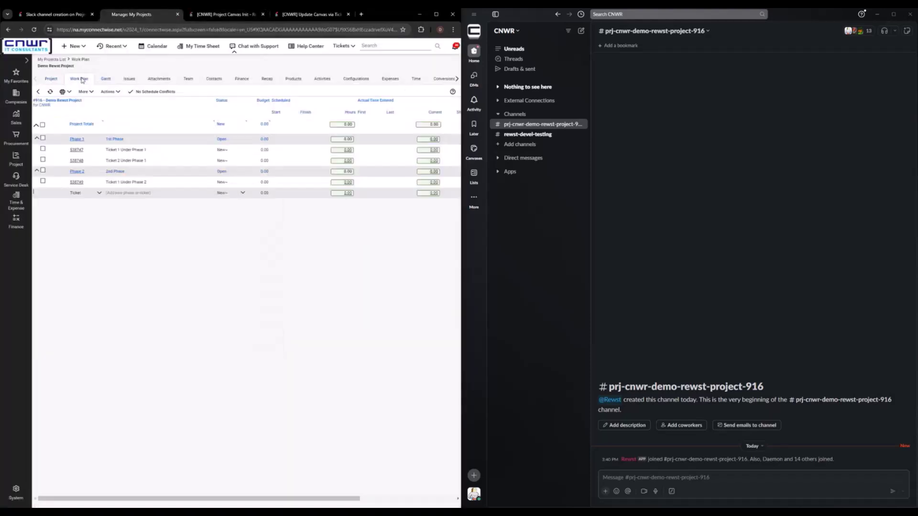
{"action": "left_click", "coordinate": [104, 141]}
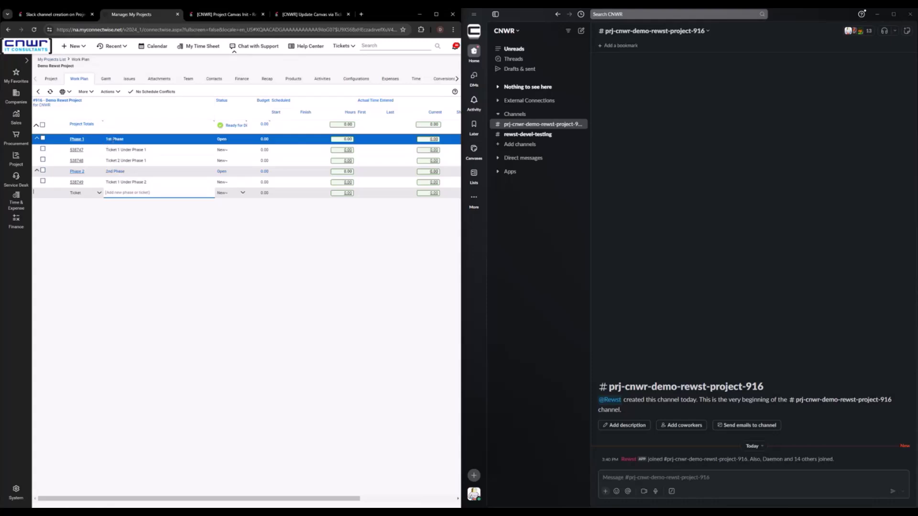
{"action": "left_click", "coordinate": [109, 150]}
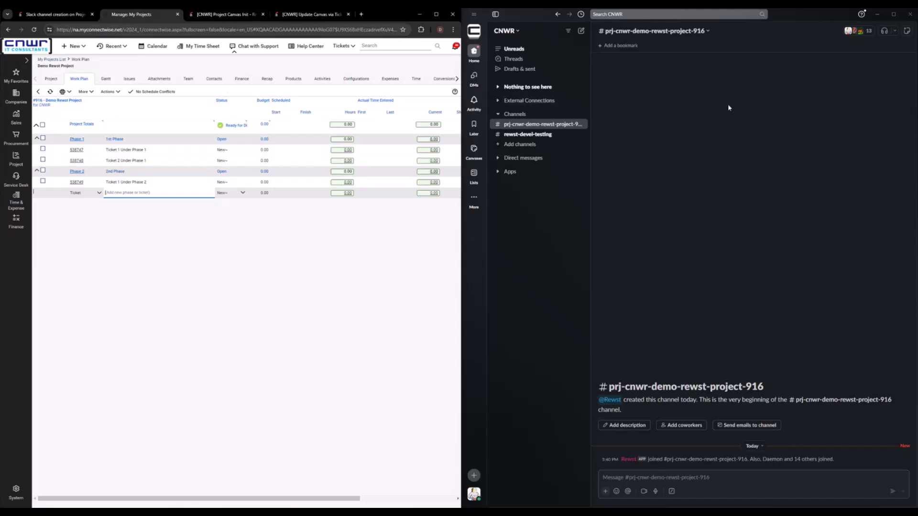
{"action": "left_click", "coordinate": [906, 33]}
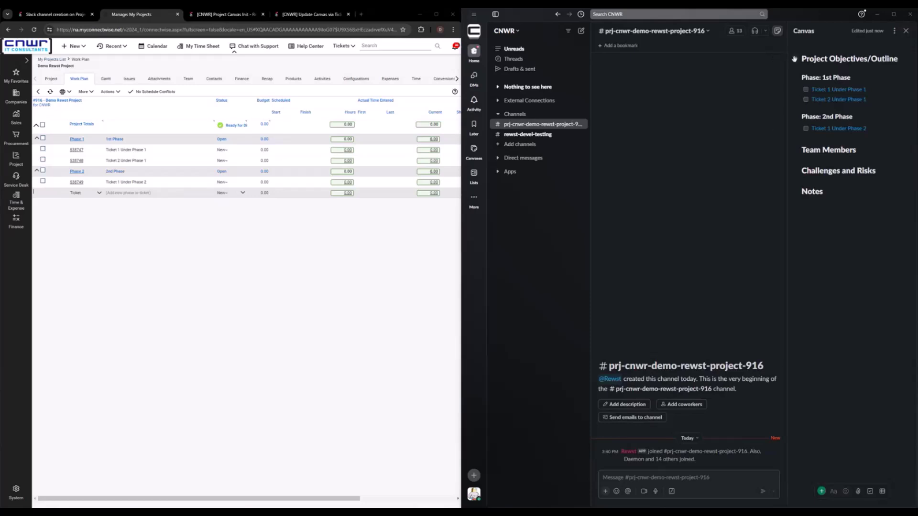
Step: In the ConnectWise work plan, set the status of Ticket 1 Under Phase 1 to Closed
{"action": "left_click", "coordinate": [139, 149]}
{"action": "left_click", "coordinate": [241, 150]}
{"action": "left_click", "coordinate": [223, 150]}
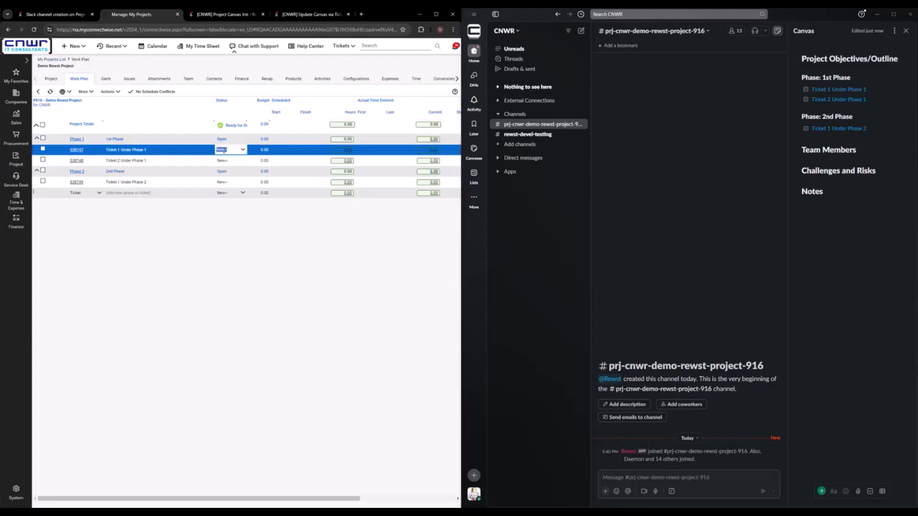
{"action": "left_click", "coordinate": [243, 150]}
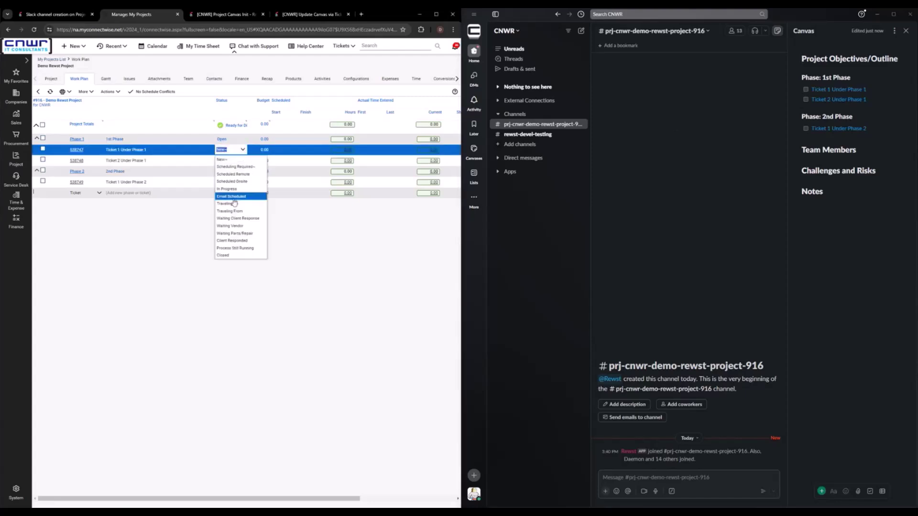
{"action": "left_click", "coordinate": [233, 256]}
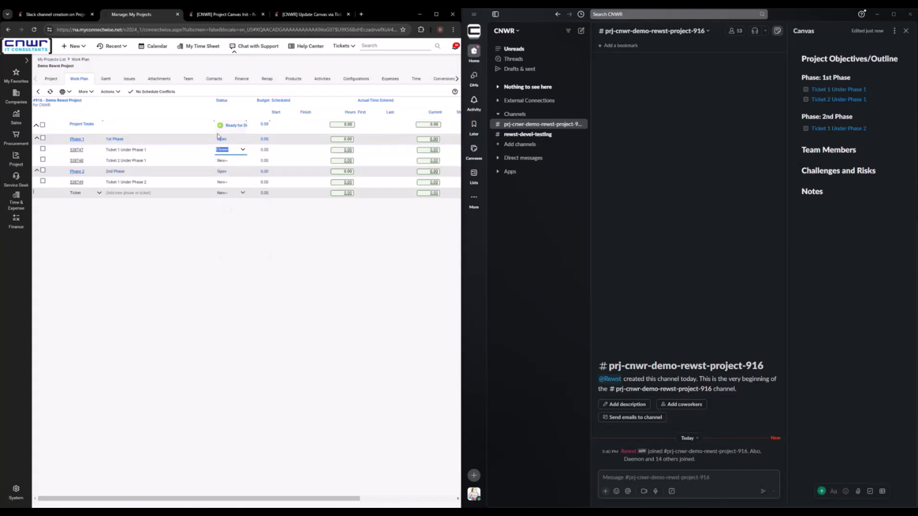
{"action": "left_click", "coordinate": [195, 159]}
Step: In Rewst, open the Update Canvas workflow and inspect the settings of its Project Ticket Status Update trigger
{"action": "left_click", "coordinate": [613, 193]}
{"action": "left_click", "coordinate": [320, 15]}
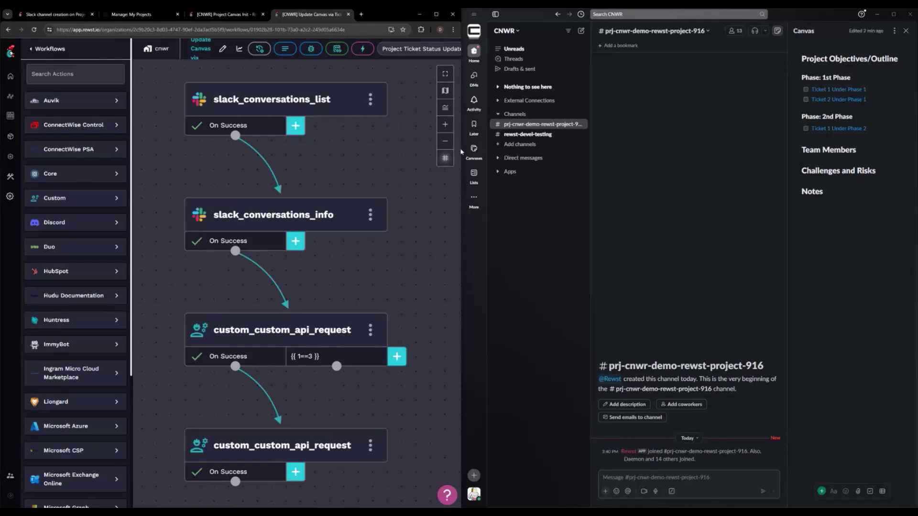
{"action": "left_click_drag", "start_coordinate": [461, 149], "coordinate": [519, 149]}
{"action": "left_click", "coordinate": [483, 49]}
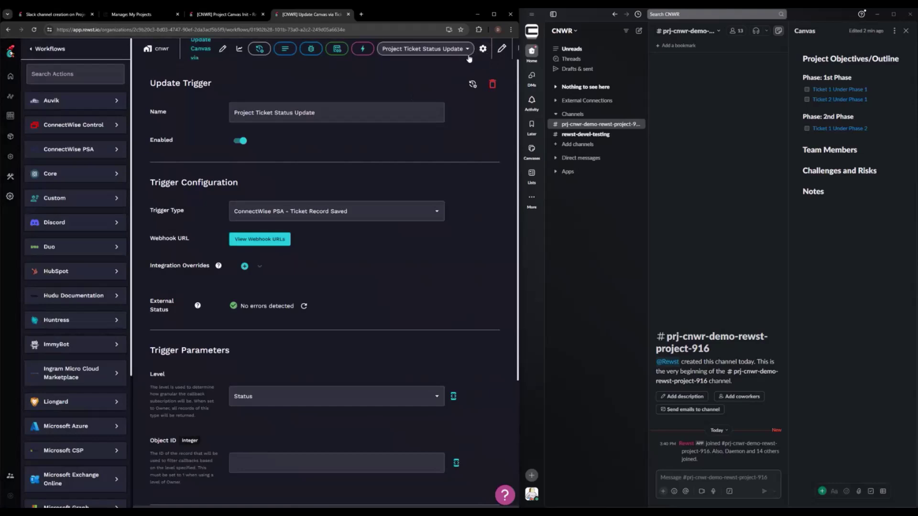
{"action": "left_click", "coordinate": [483, 48]}
Step: Narrow the browser window beside Slack and dismiss the list of canvases in Slack
{"action": "left_click", "coordinate": [531, 149]}
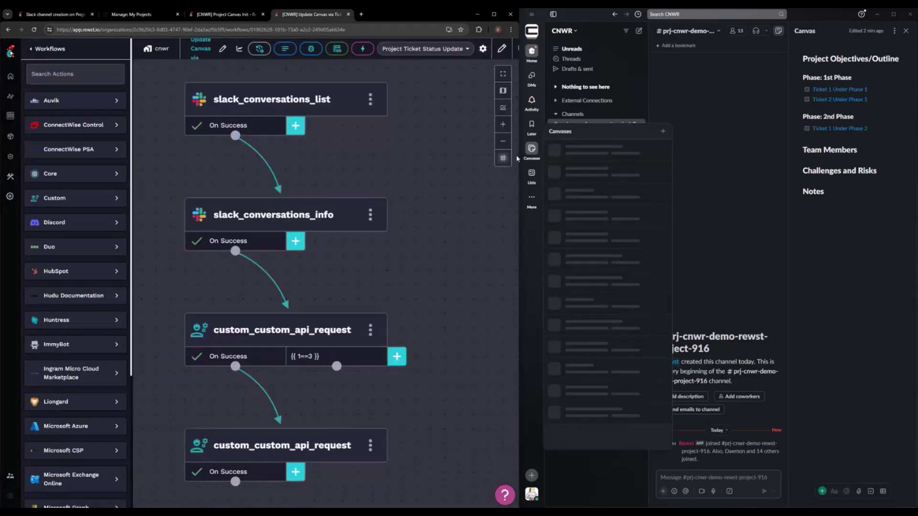
{"action": "left_click_drag", "start_coordinate": [519, 148], "coordinate": [446, 148]}
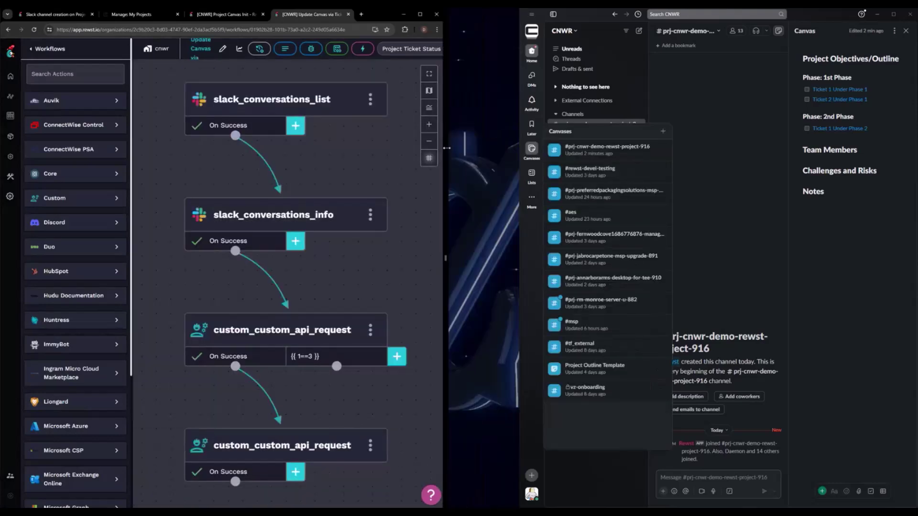
{"action": "left_click", "coordinate": [823, 190]}
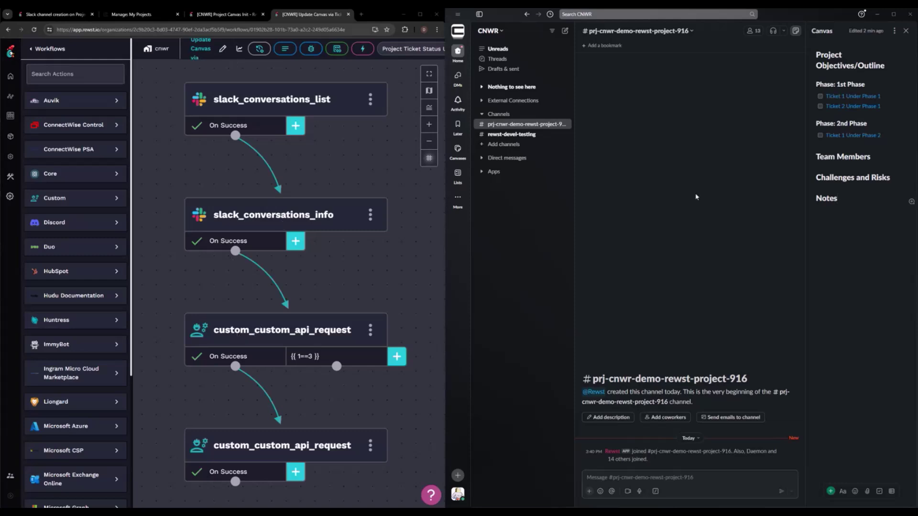
Step: Check off Ticket 1 Under Phase 1 in the channel canvas and preview the link of Ticket 1 Under Phase 2
{"action": "mouse_move", "coordinate": [836, 97]}
{"action": "left_click", "coordinate": [820, 97]}
{"action": "mouse_move", "coordinate": [856, 136]}
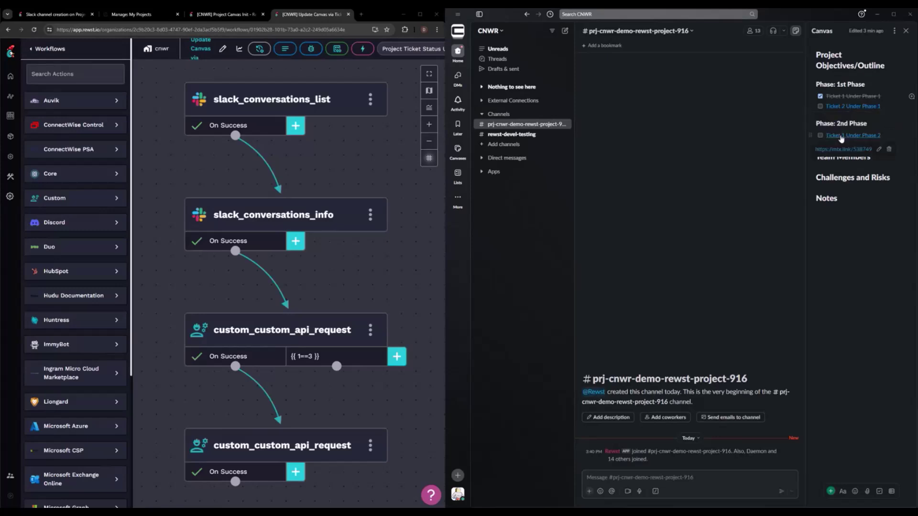